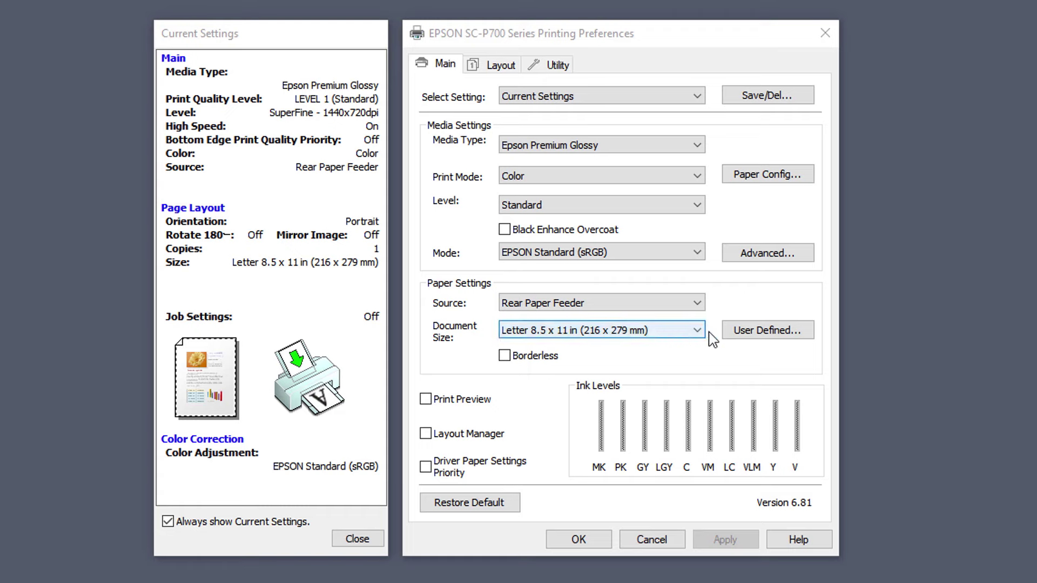
Step: Define a custom paper size named 7x10, 7 inches wide by 10 inches high
{"action": "left_click", "coordinate": [790, 333]}
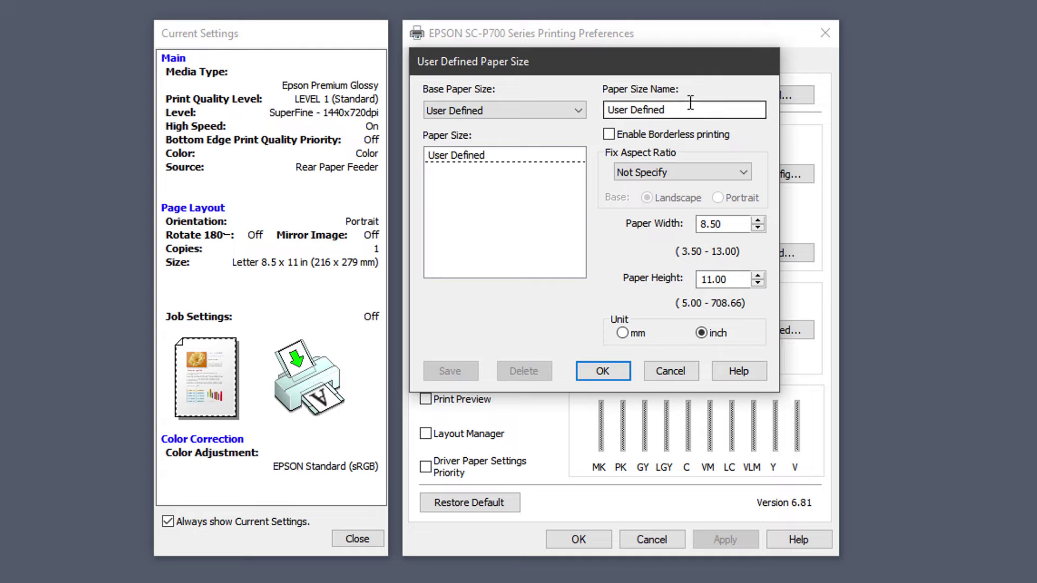
{"action": "left_click_drag", "start_coordinate": [688, 111], "coordinate": [574, 106]}
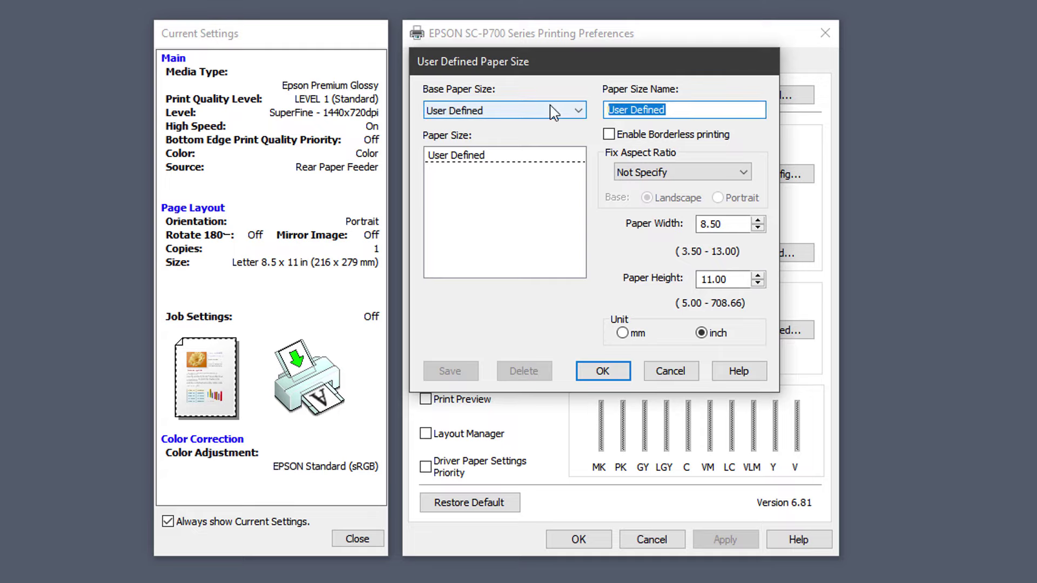
{"action": "type", "text": "7x1"}
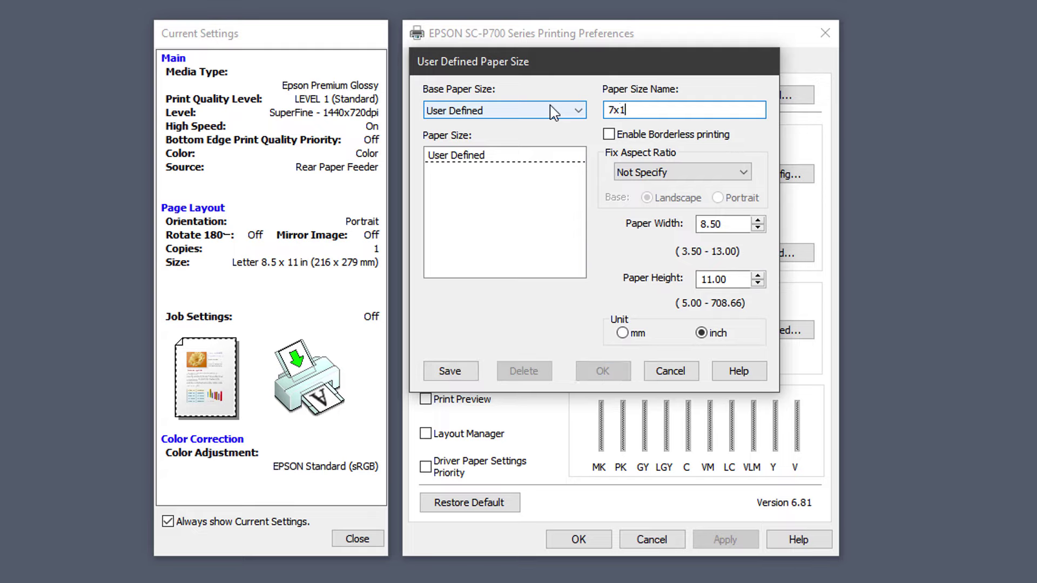
{"action": "type", "text": "0"}
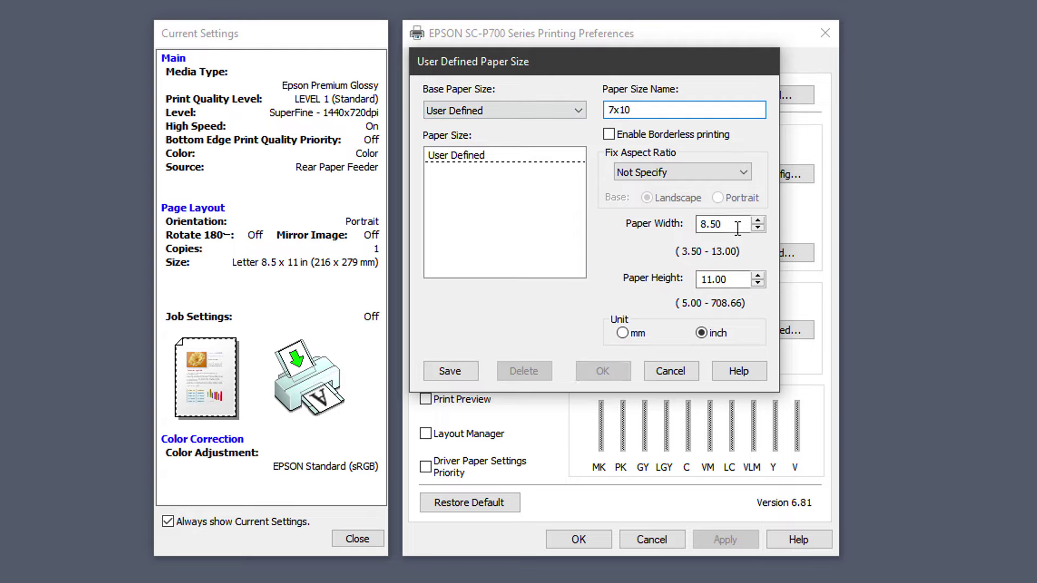
{"action": "left_click_drag", "start_coordinate": [737, 225], "coordinate": [690, 224]}
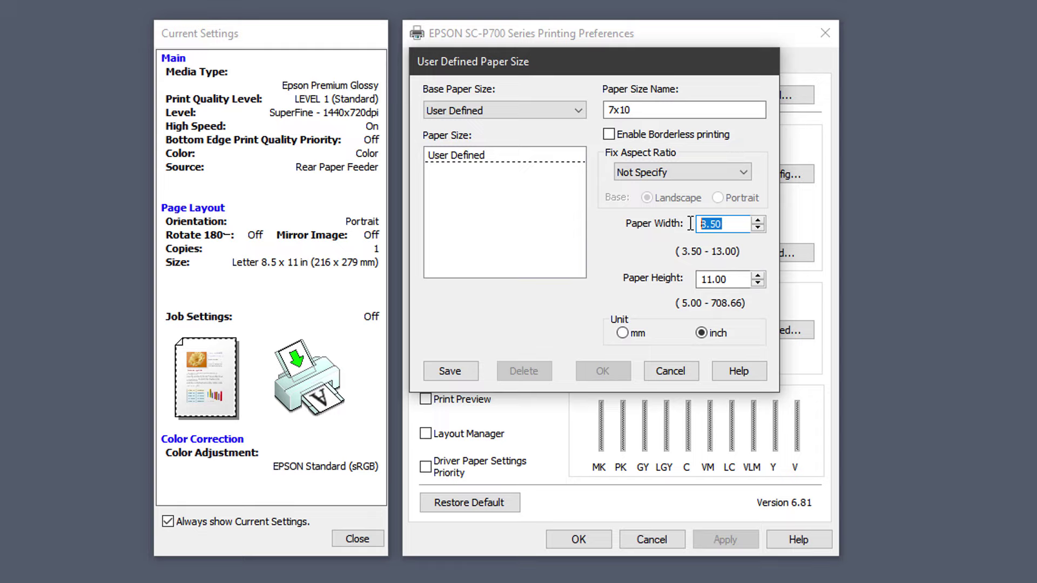
{"action": "type", "text": "7"}
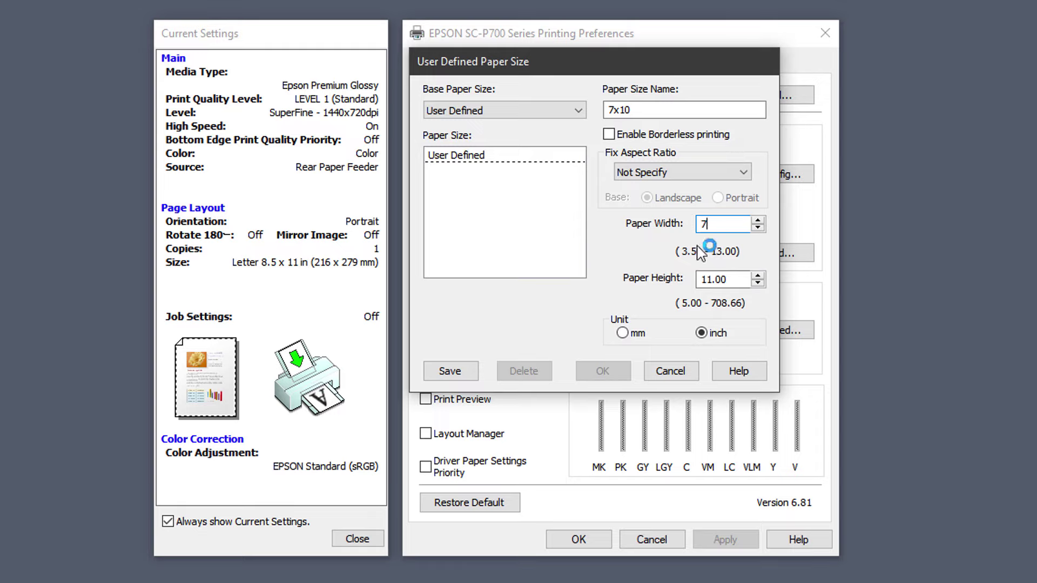
{"action": "left_click_drag", "start_coordinate": [740, 280], "coordinate": [681, 280]}
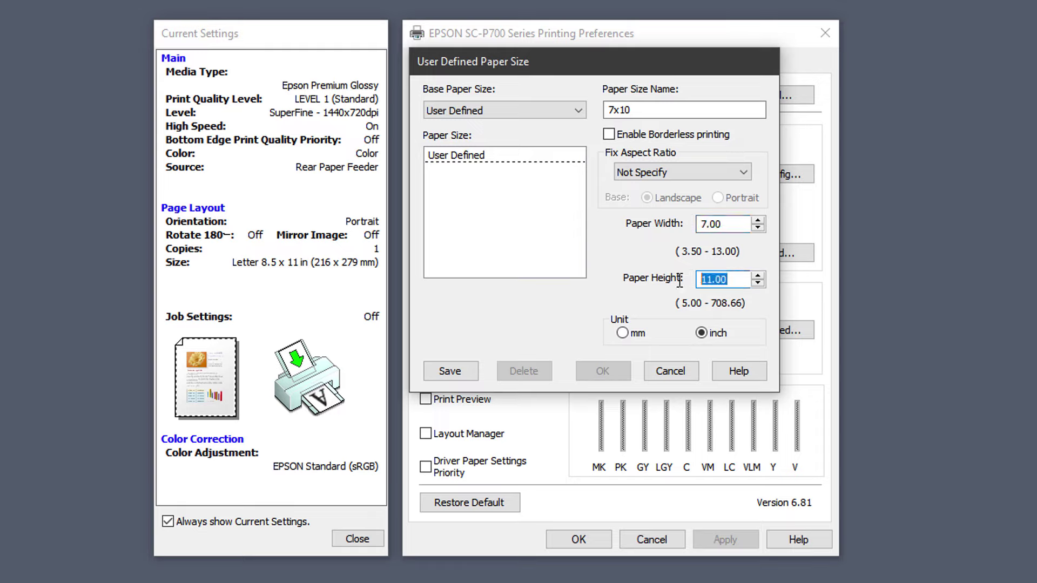
{"action": "type", "text": "10"}
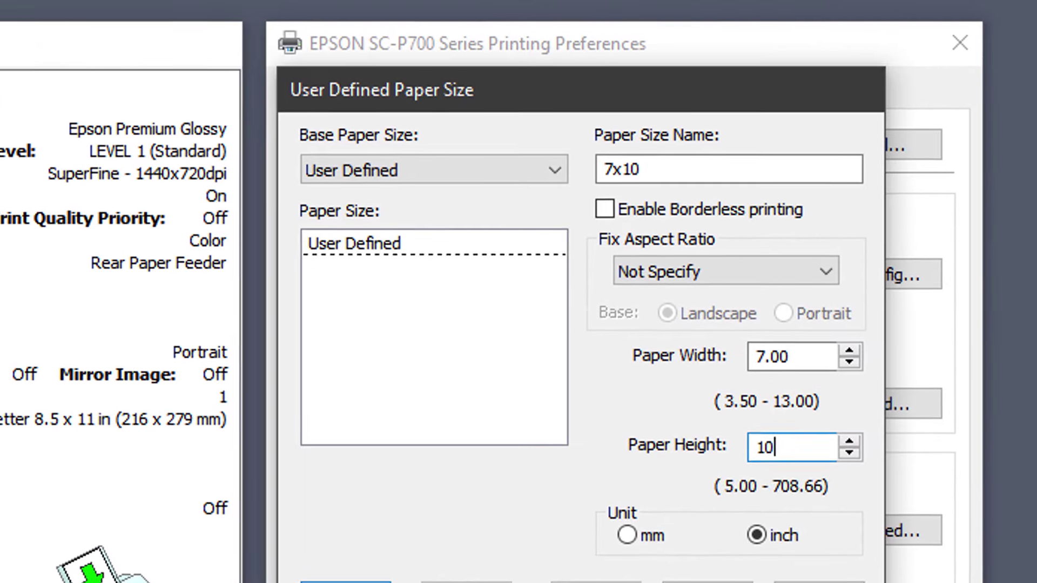
Step: Save 7x10, confirm it as Document Size, and reopen the User Defined size editor
{"action": "left_click", "coordinate": [450, 370]}
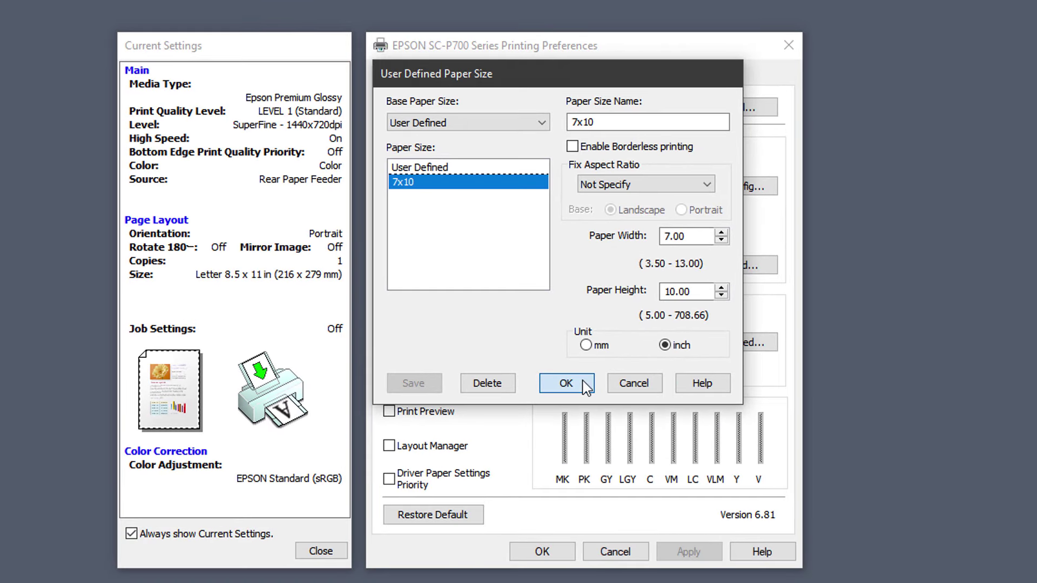
{"action": "left_click", "coordinate": [585, 384]}
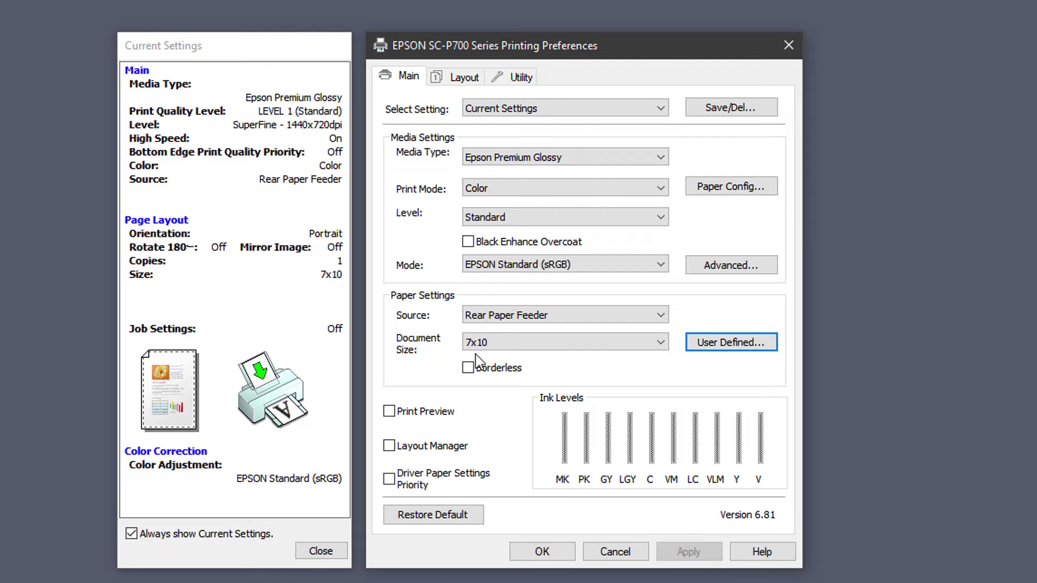
{"action": "left_click", "coordinate": [663, 344]}
{"action": "mouse_move", "coordinate": [527, 484]}
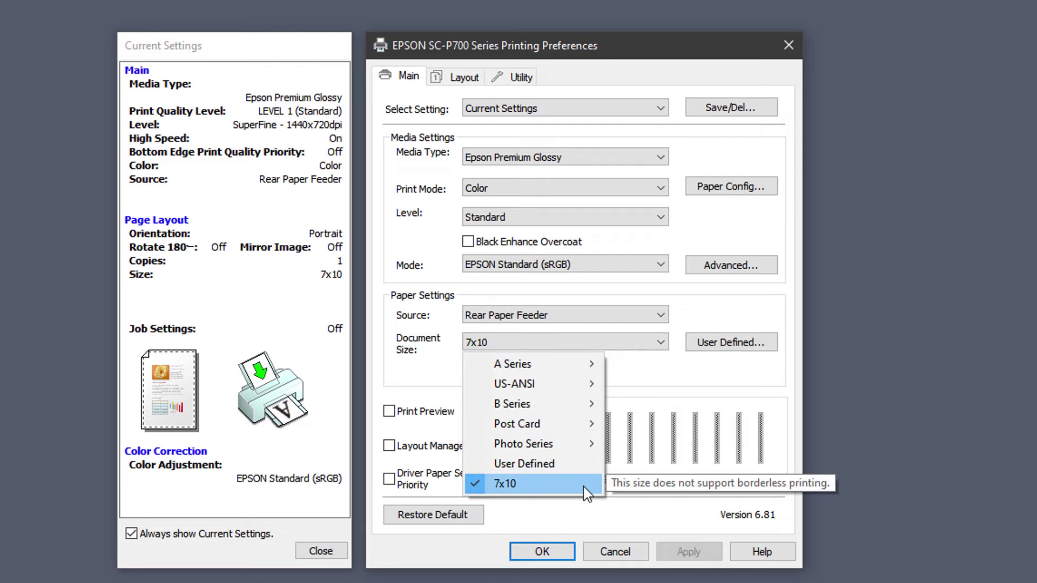
{"action": "left_click", "coordinate": [587, 492]}
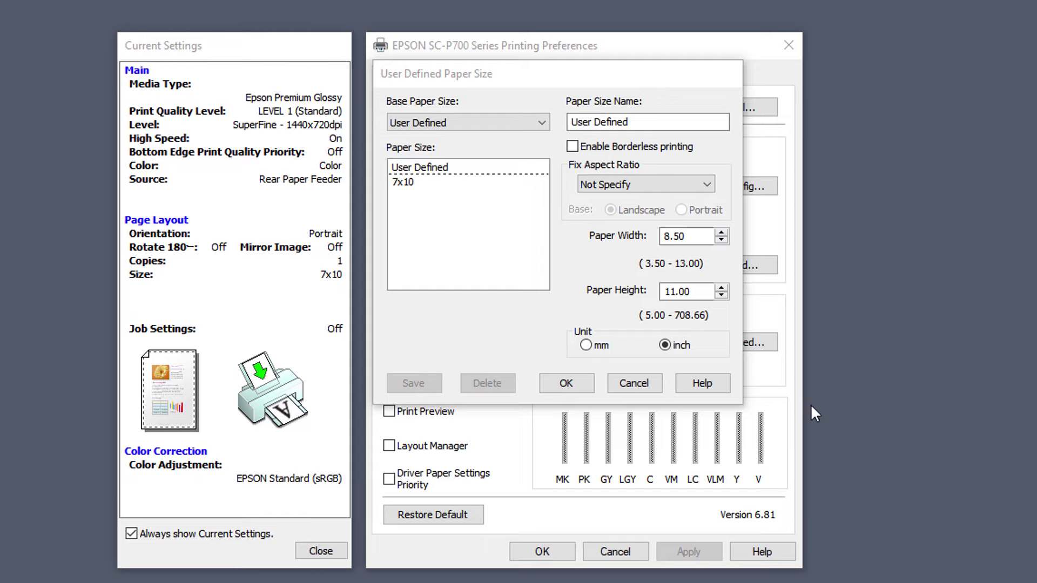
Step: Enable borderless for the custom size, set width 10.00 and clear the height value
{"action": "left_click", "coordinate": [571, 147]}
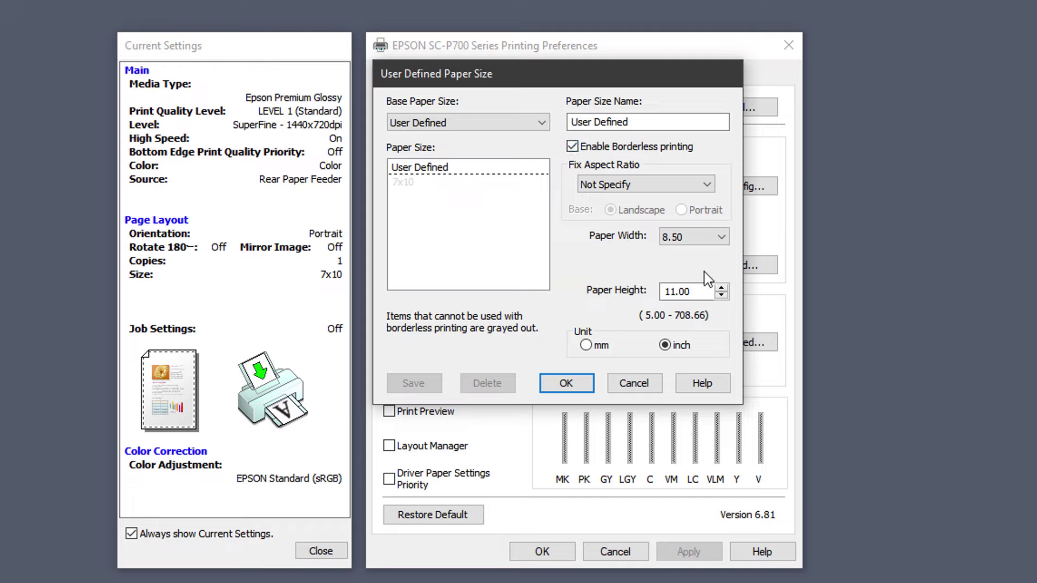
{"action": "left_click", "coordinate": [721, 237]}
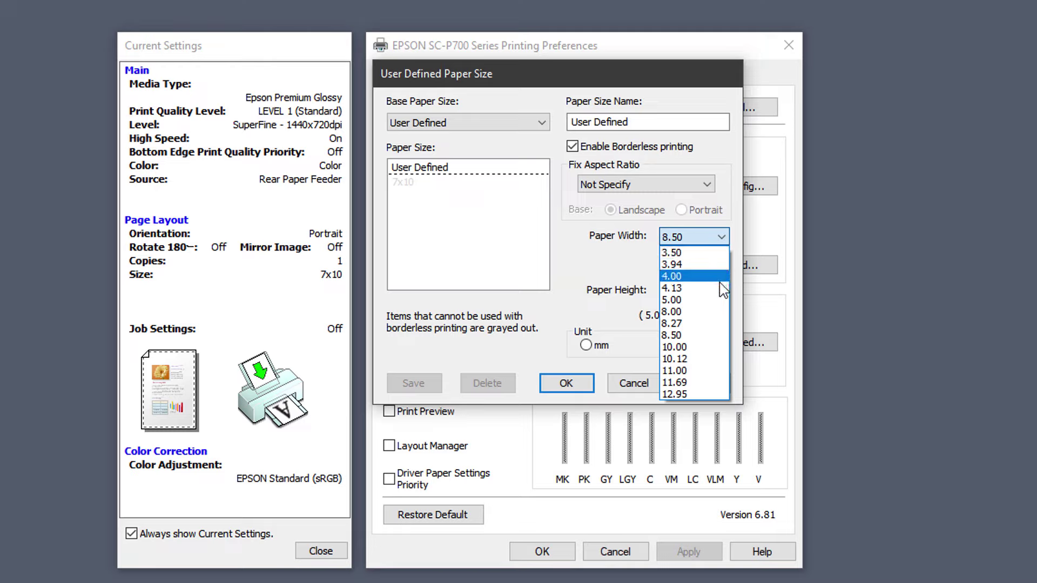
{"action": "left_click", "coordinate": [722, 353]}
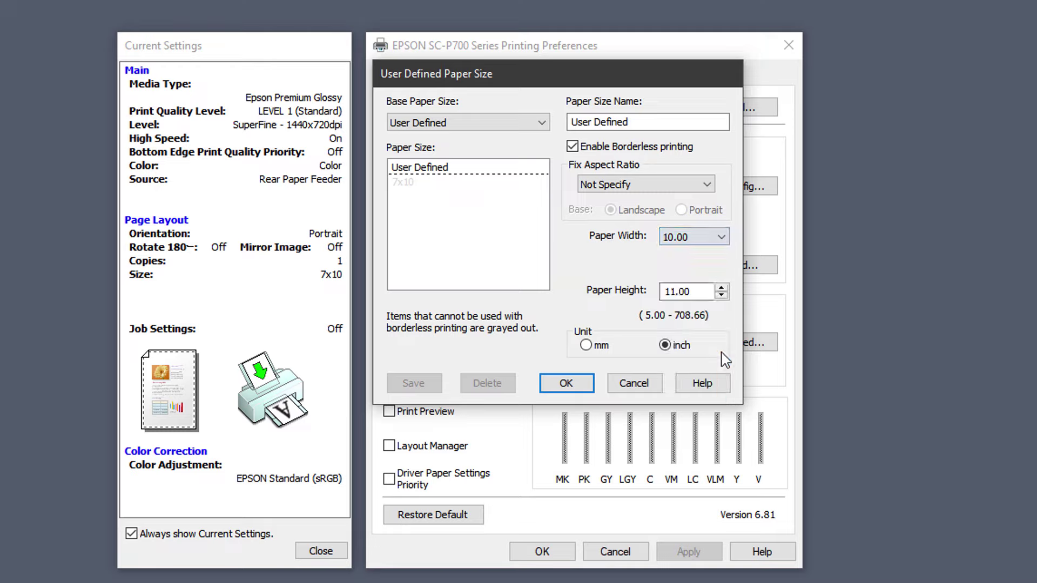
{"action": "left_click", "coordinate": [707, 292]}
{"action": "key", "text": "BackSpace"}
{"action": "key", "text": "BackSpace"}
{"action": "key", "text": "BackSpace"}
{"action": "type", "text": "2"}
Step: Lock the custom size to a fixed 3:2 aspect ratio
{"action": "left_click", "coordinate": [703, 184]}
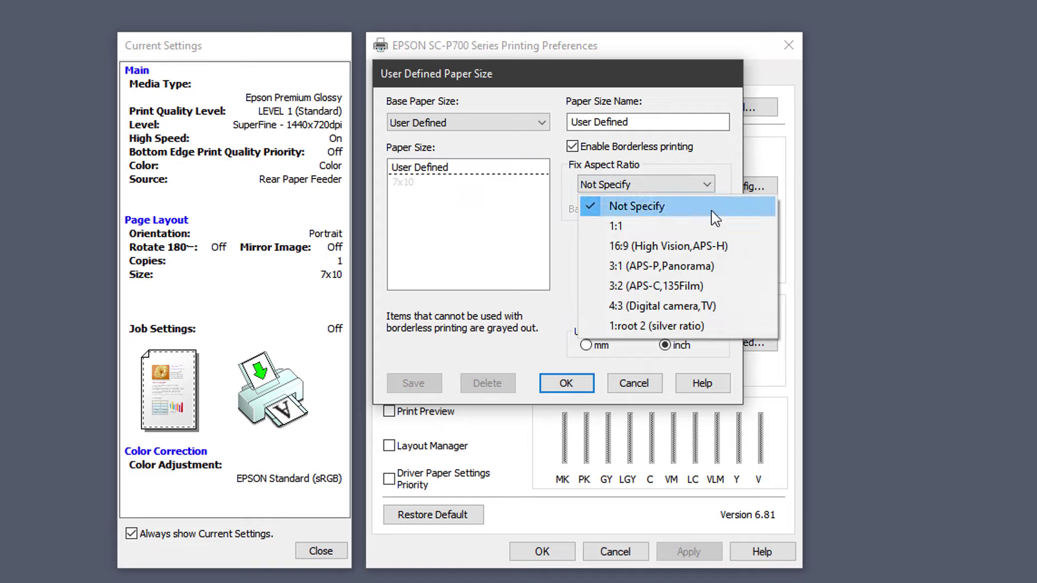
{"action": "left_click", "coordinate": [718, 288]}
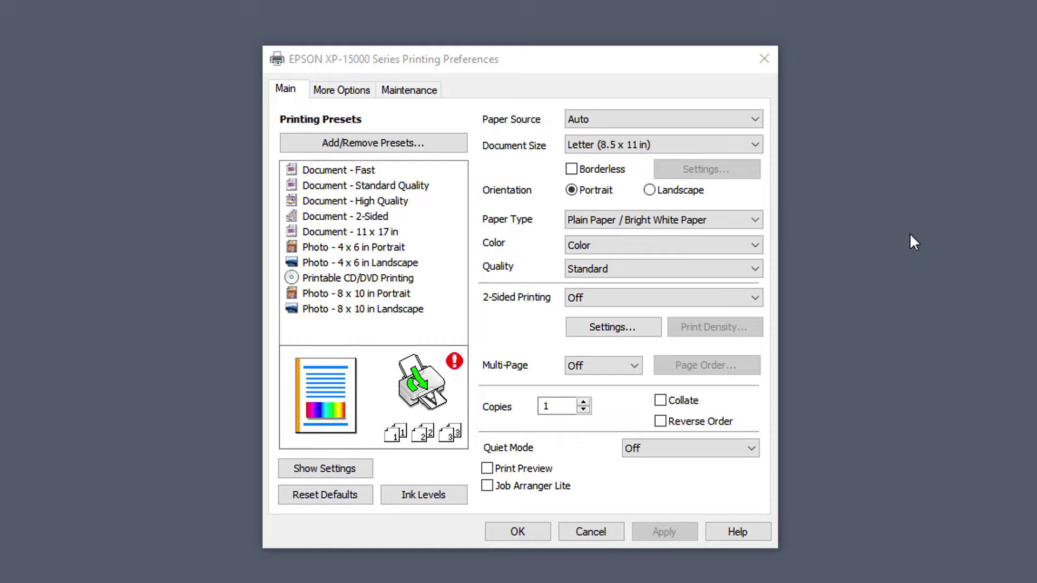
Step: Show the XP-15000 Document Size list, ending with User-Defined
{"action": "left_click", "coordinate": [753, 146]}
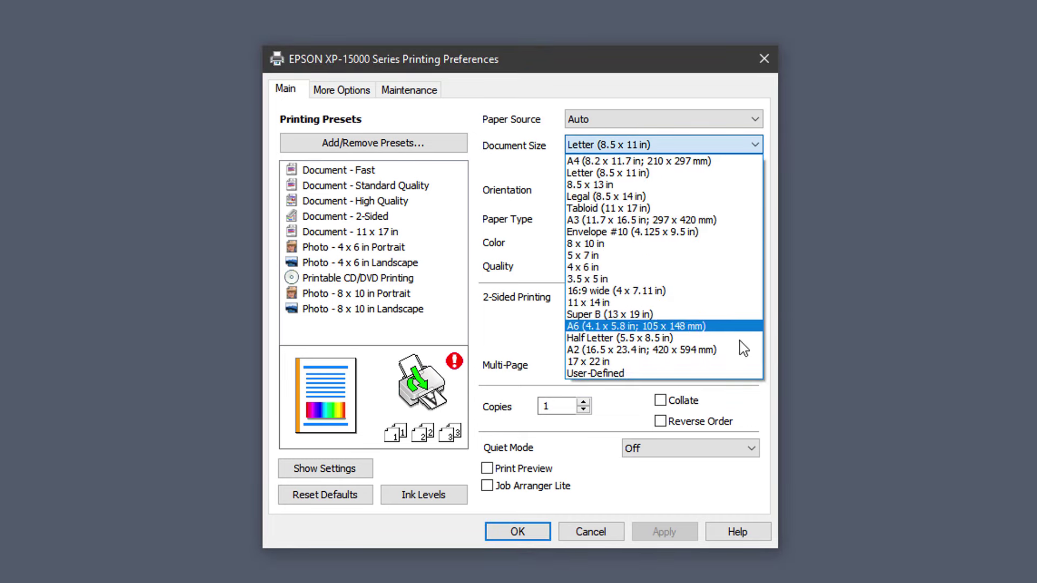
Step: Define a User-Defined size 9x13 at 9.00 by 13.00 inches for the XP-15000
{"action": "left_click", "coordinate": [746, 373]}
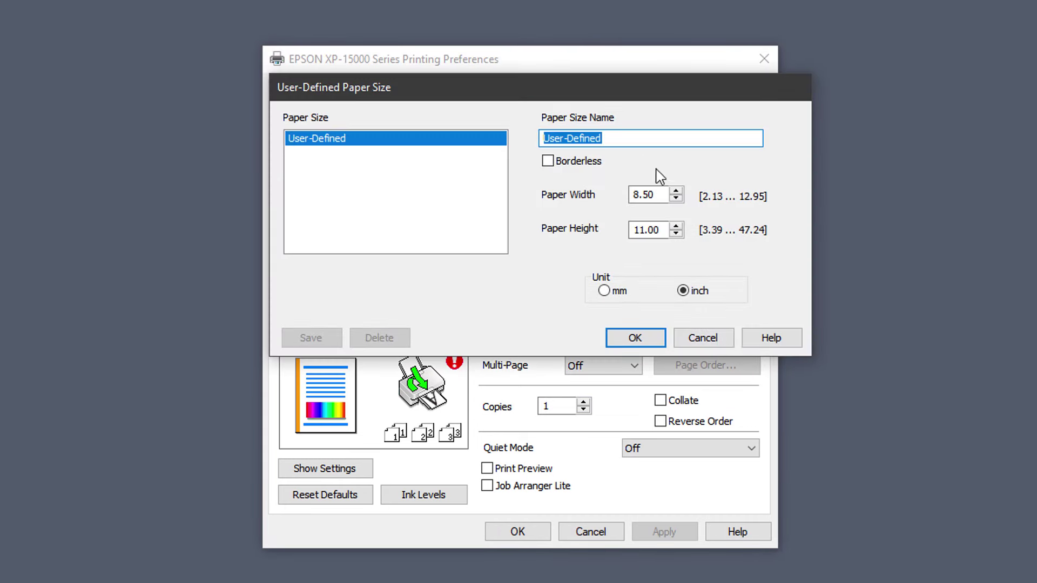
{"action": "type", "text": "1"}
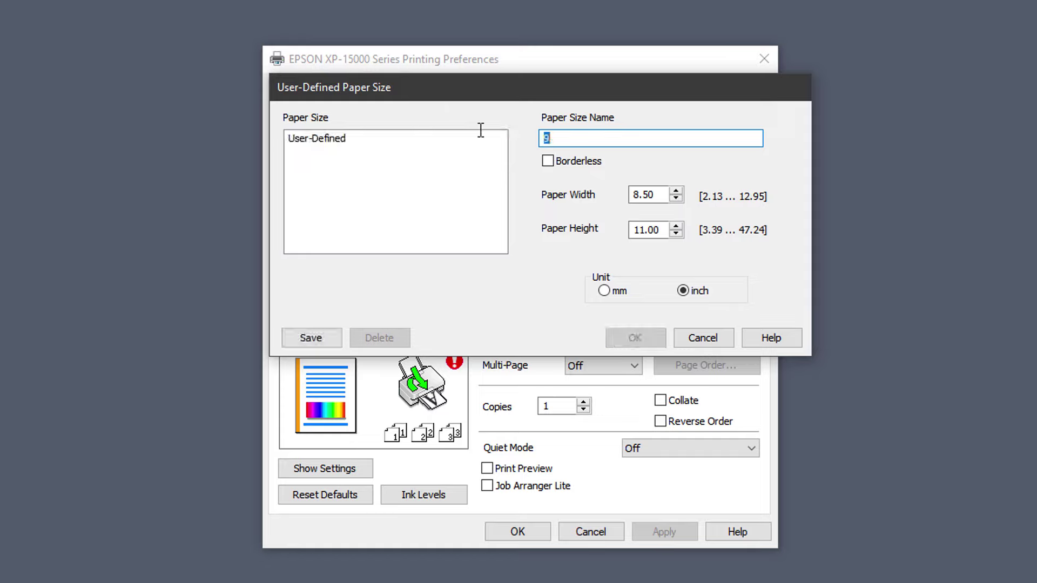
{"action": "type", "text": "9x13"}
{"action": "left_click_drag", "start_coordinate": [663, 195], "coordinate": [602, 194]}
{"action": "type", "text": "9"}
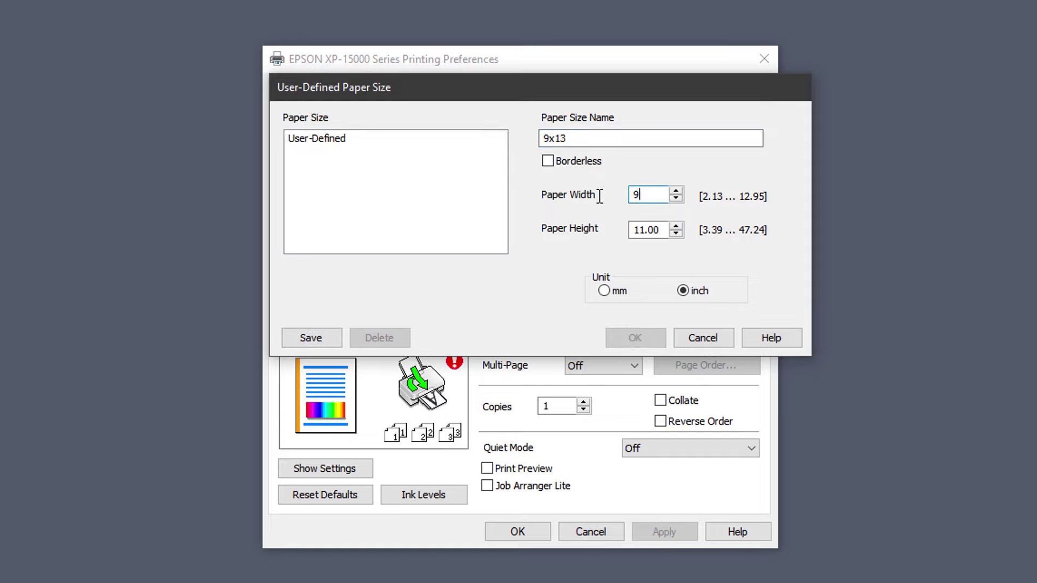
{"action": "key", "text": "Tab"}
{"action": "left_click_drag", "start_coordinate": [665, 230], "coordinate": [590, 230]}
{"action": "type", "text": "1"}
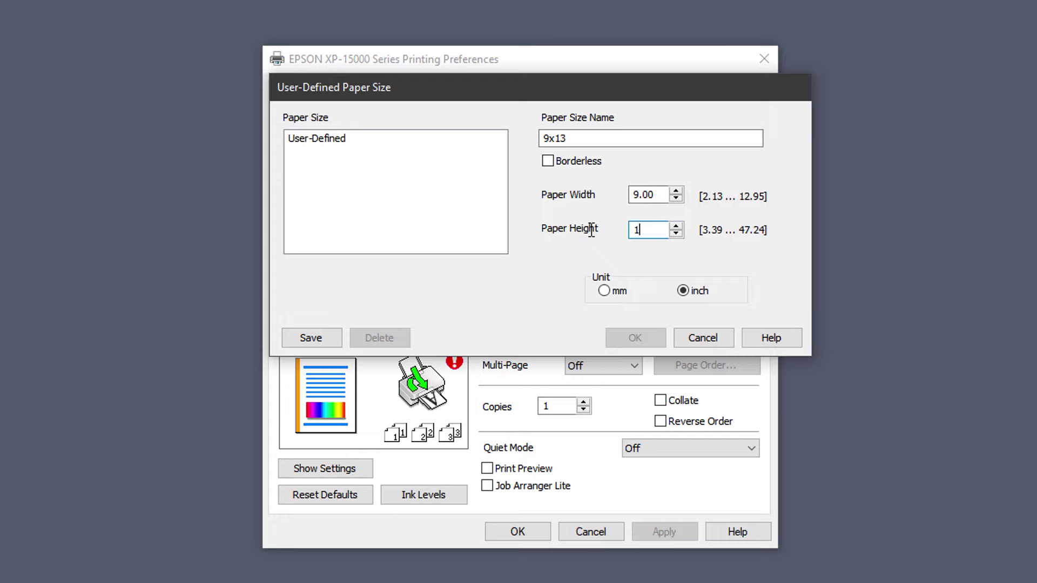
{"action": "type", "text": "3"}
{"action": "key", "text": "Tab"}
Step: Save 9x13, then check which widths Borderless allows, keeping 3.50
{"action": "left_click", "coordinate": [305, 343]}
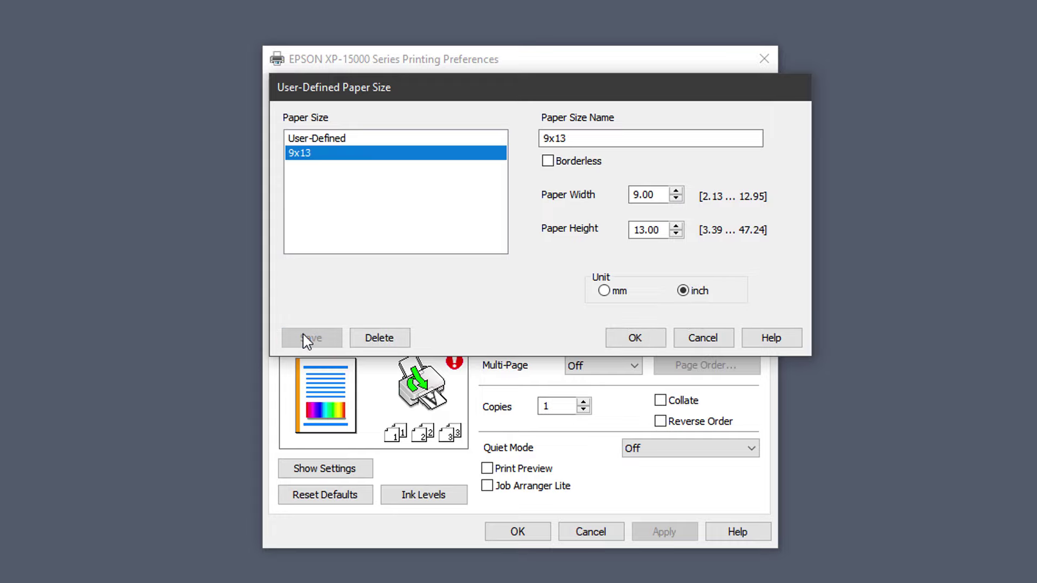
{"action": "left_click", "coordinate": [548, 161]}
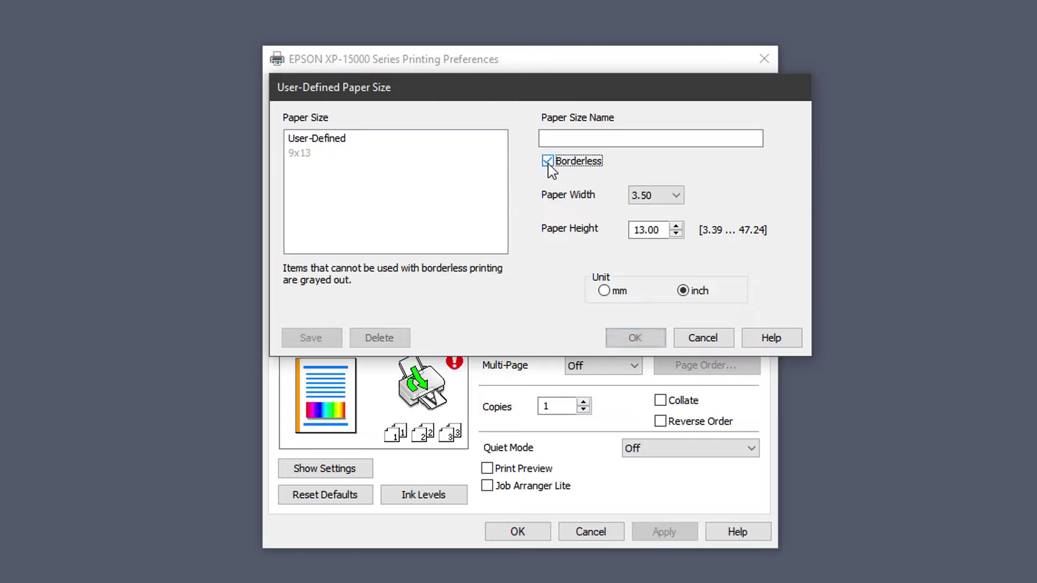
{"action": "left_click", "coordinate": [676, 197]}
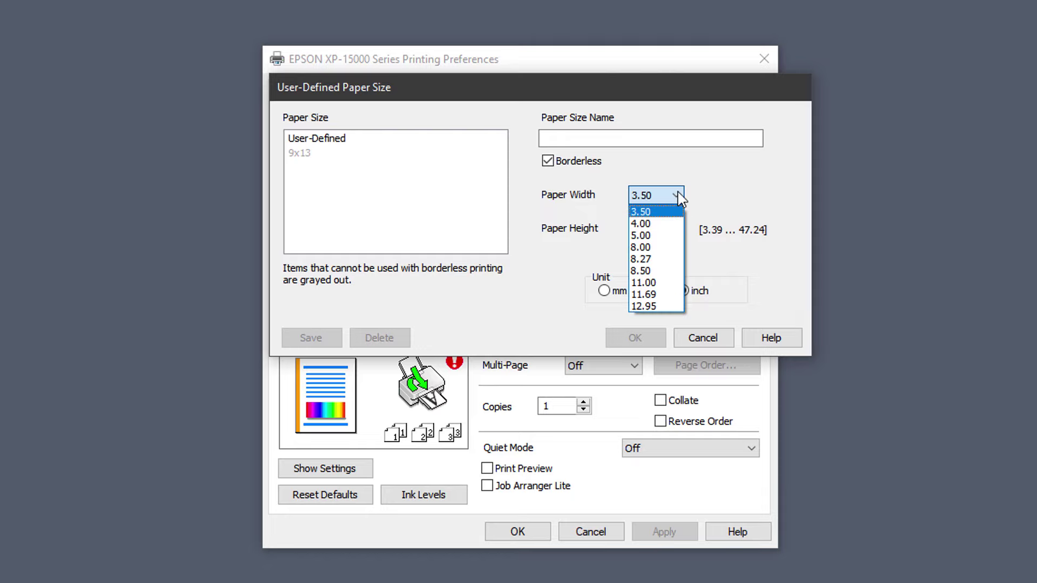
{"action": "left_click", "coordinate": [679, 197]}
Step: Cancel the custom size dialog and verify 9x13 appears in the Document Size list
{"action": "left_click", "coordinate": [699, 337]}
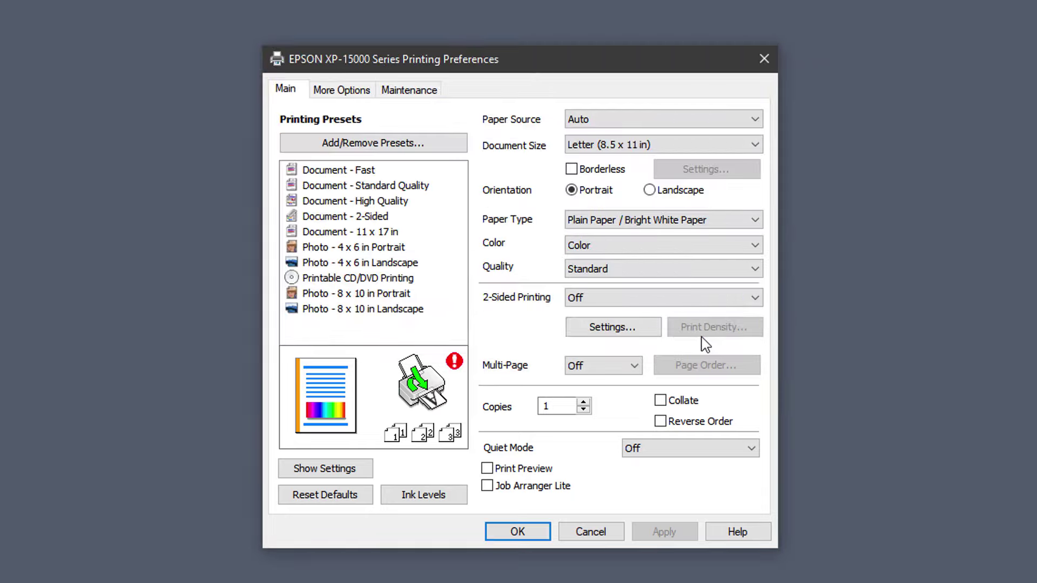
{"action": "left_click", "coordinate": [756, 149]}
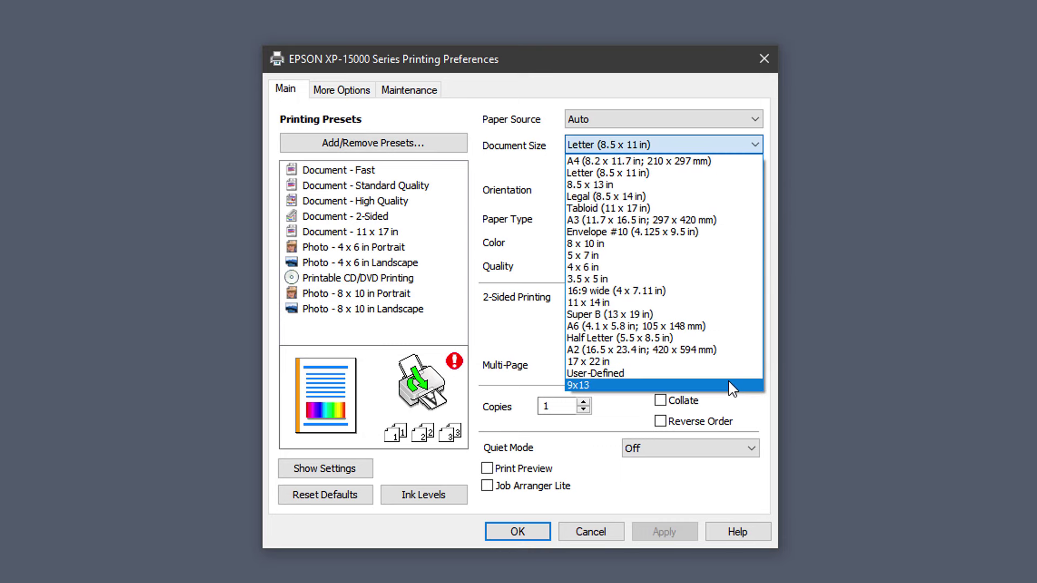